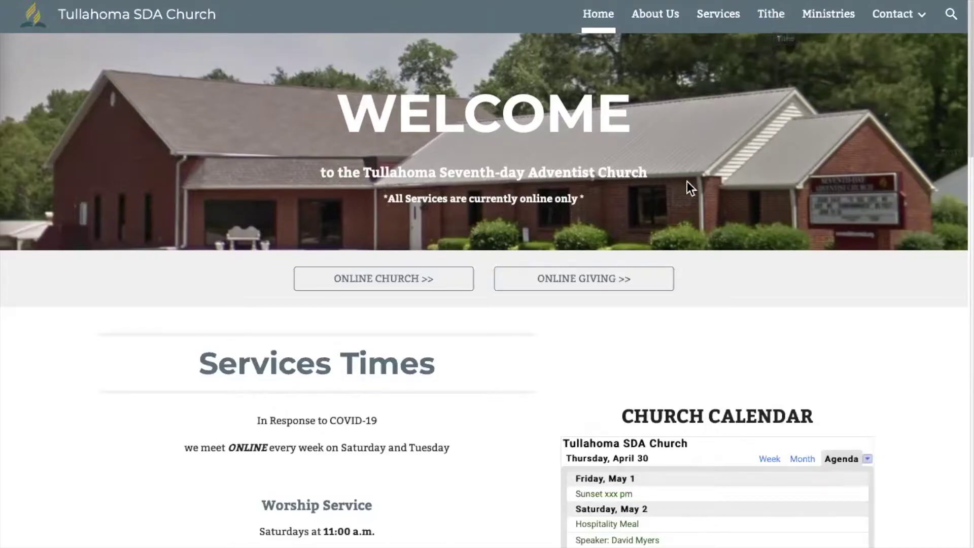
# - Open the online giving envelope and confirm the church as Tullahoma Seventh-day Adventist Church
pyautogui.click(623, 276)
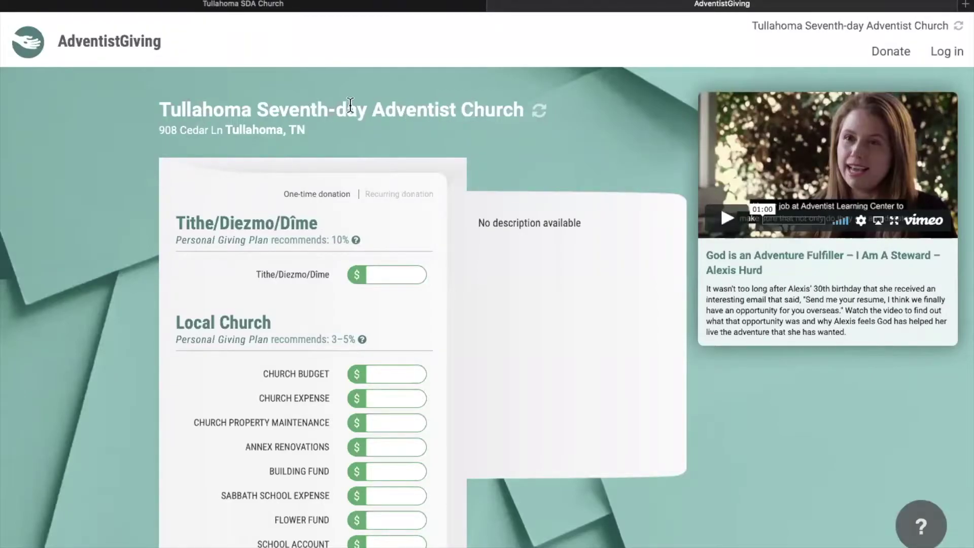
pyautogui.click(539, 111)
pyautogui.write('tullahoma')
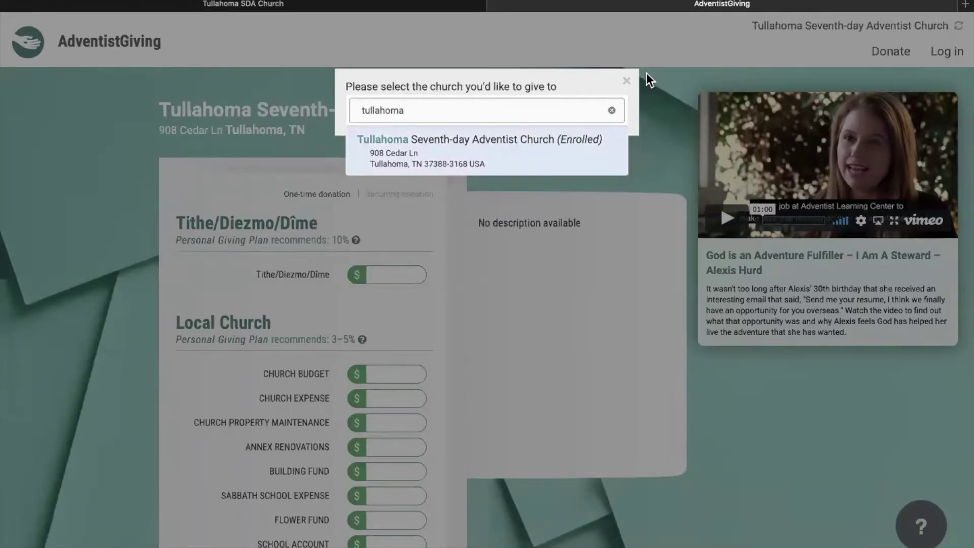
pyautogui.click(626, 81)
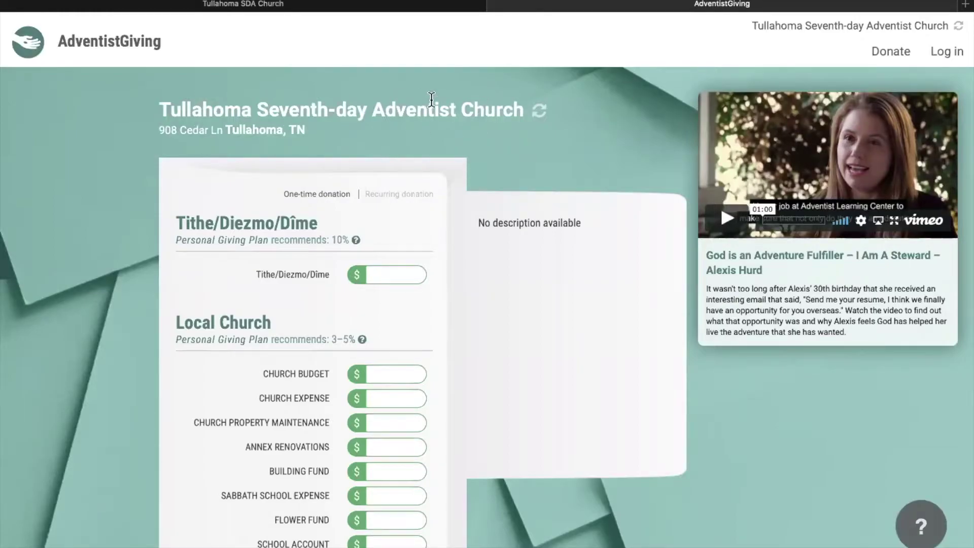
pyautogui.scroll(-3, 485, 158)
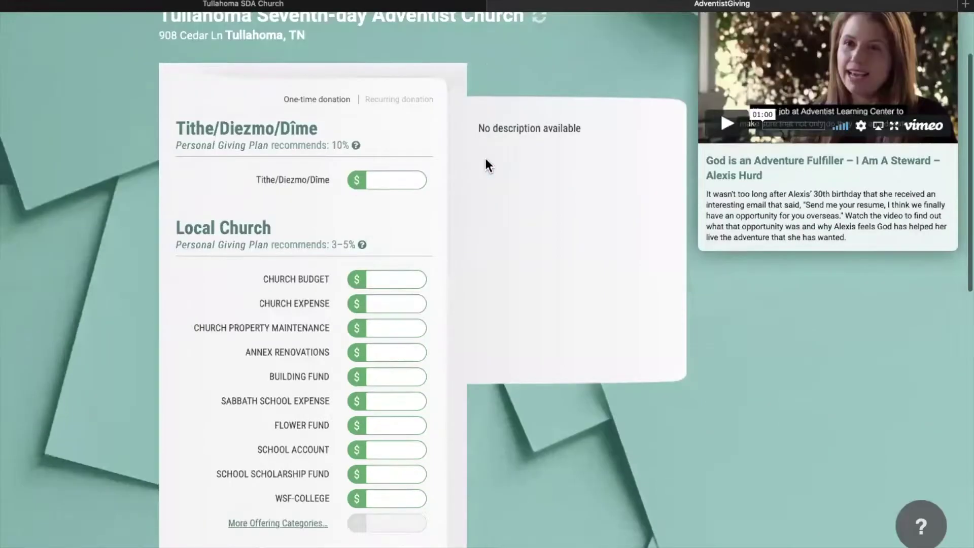
pyautogui.moveTo(354, 159)
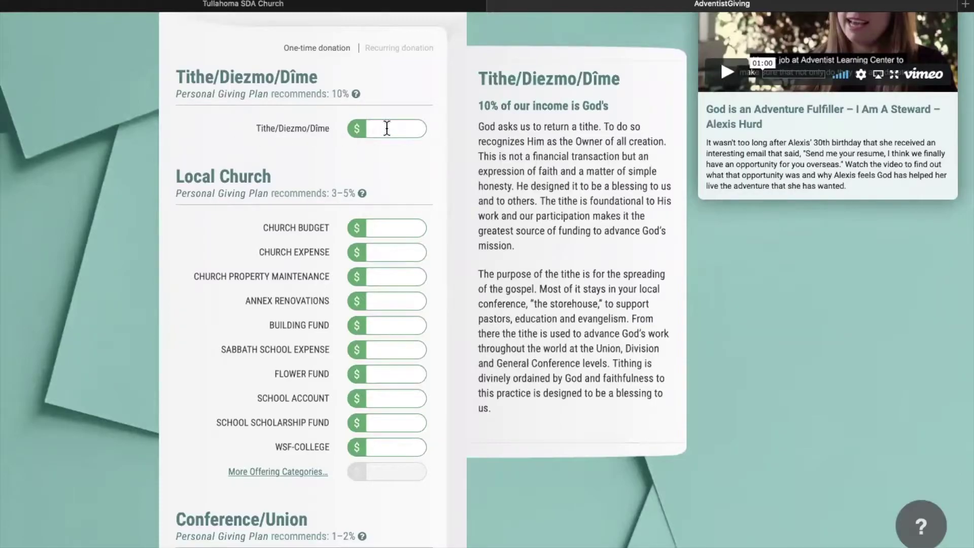
pyautogui.scroll(-3, 279, 265)
pyautogui.moveTo(289, 212)
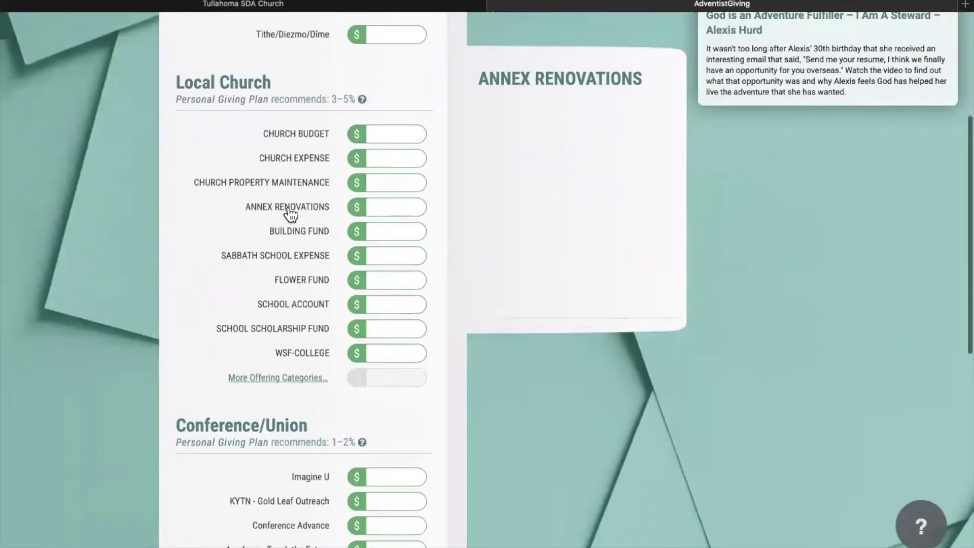
pyautogui.scroll(1, 289, 212)
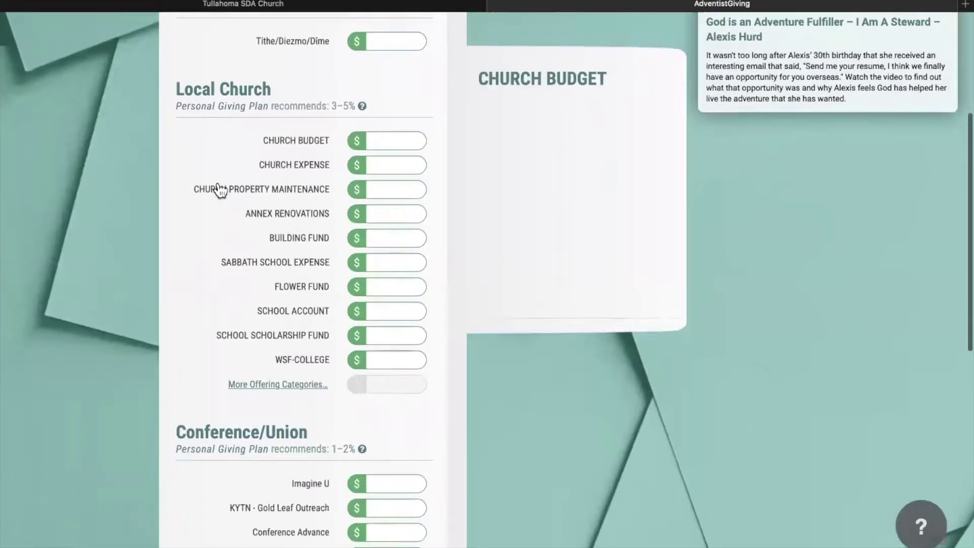
pyautogui.scroll(-8, 266, 275)
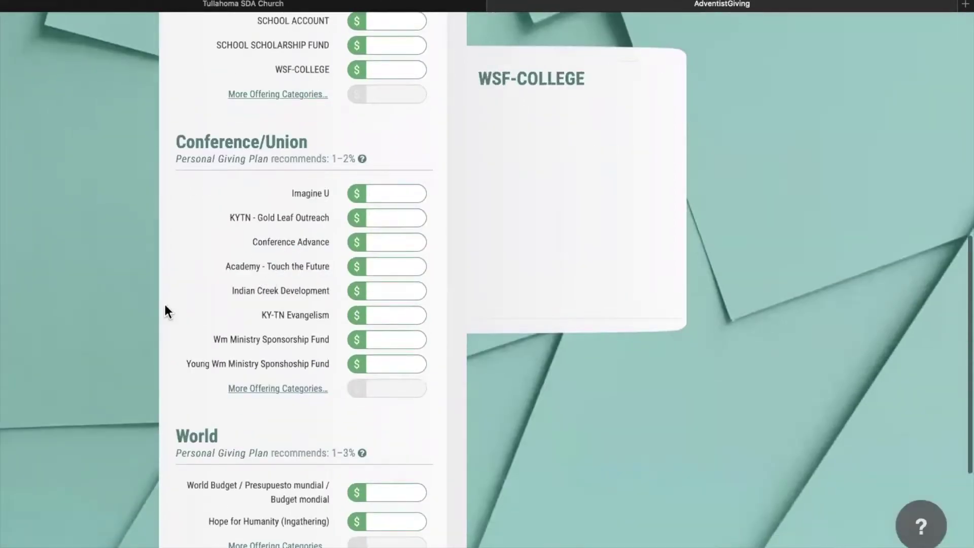
pyautogui.scroll(-5, 244, 335)
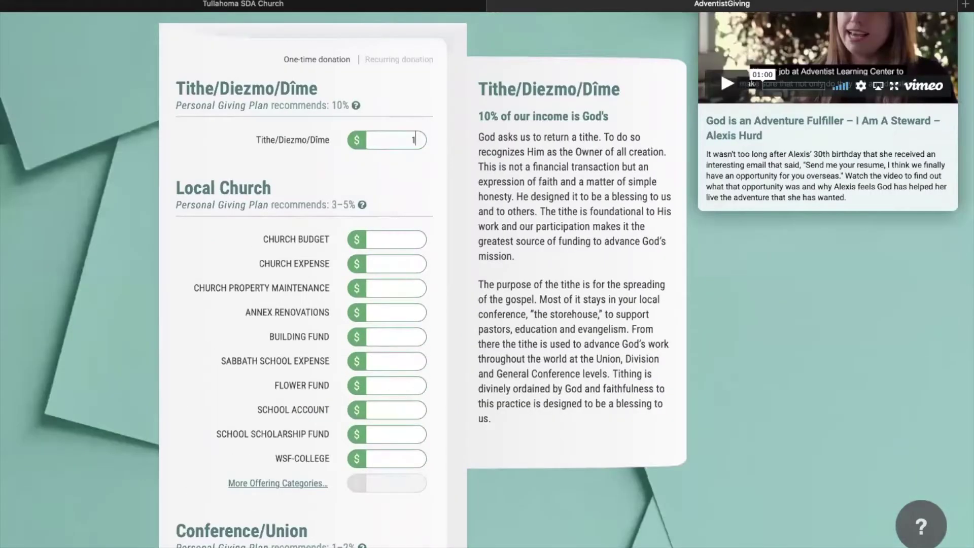
# - Enter $100 as tithe and $50 for Church Budget
pyautogui.write('100')
pyautogui.scroll(-2, 381, 153)
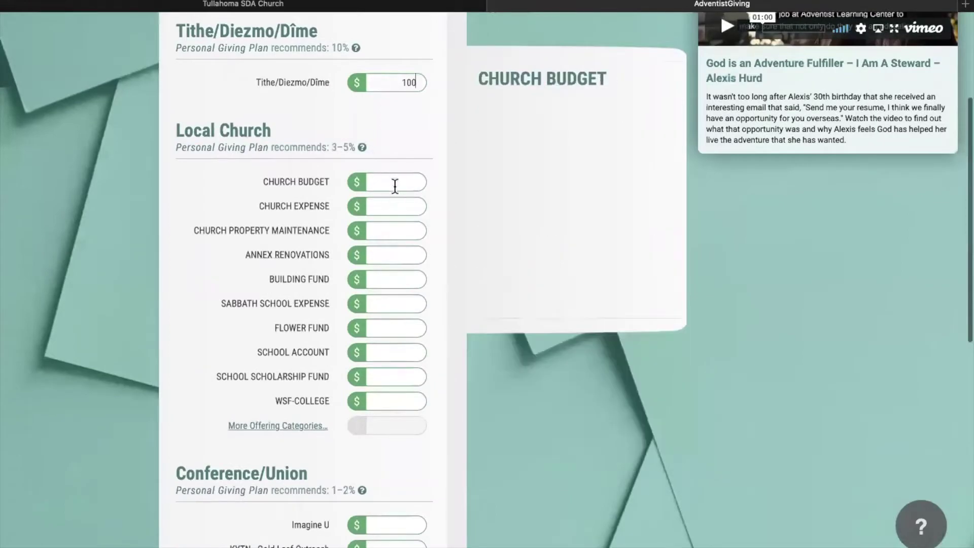
pyautogui.click(394, 186)
pyautogui.write('50')
pyautogui.scroll(-10, 403, 211)
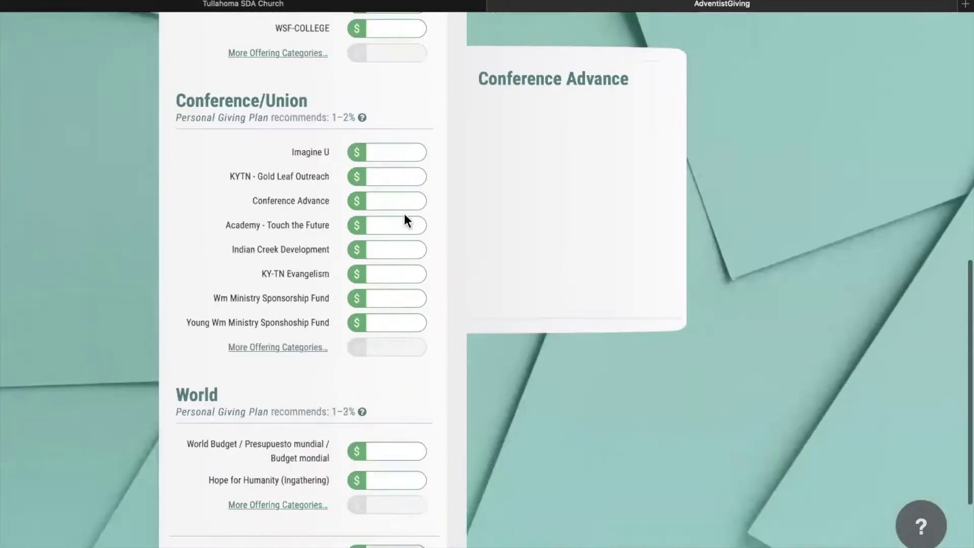
# - Enter $20 for KY-TN Evangelism and $30 for World Budget, bringing the total to $200.00
pyautogui.click(397, 274)
pyautogui.write('20')
pyautogui.scroll(-3, 396, 304)
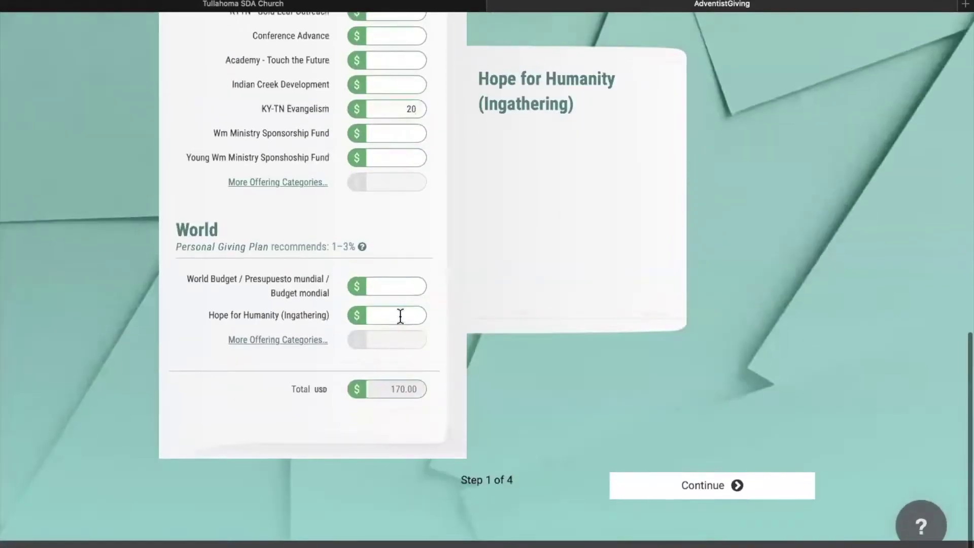
pyautogui.click(402, 287)
pyautogui.write('30')
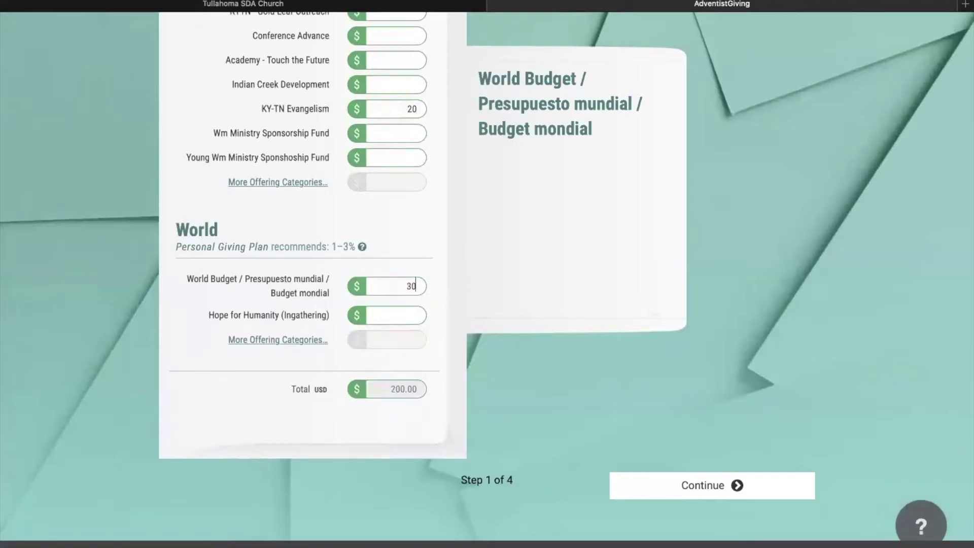
pyautogui.scroll(4, 442, 325)
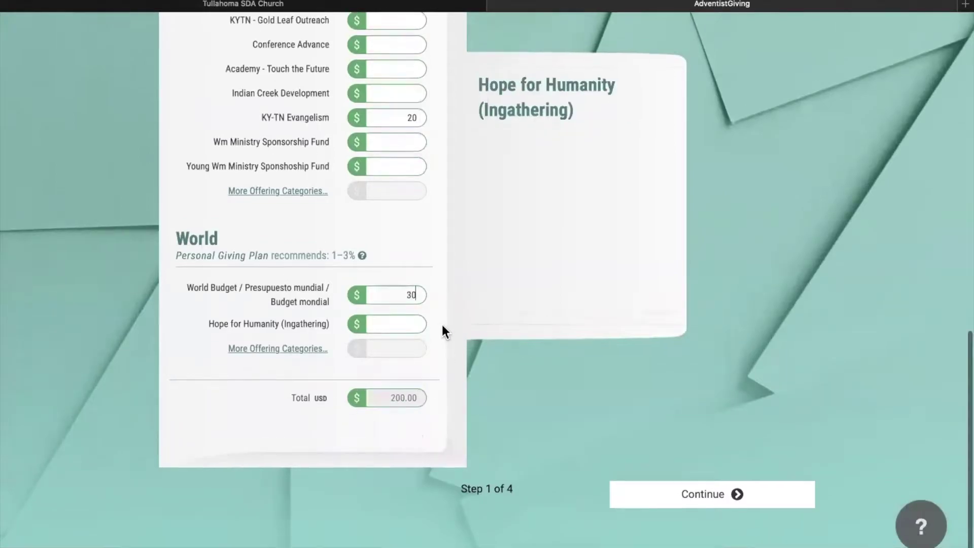
pyautogui.scroll(7, 438, 215)
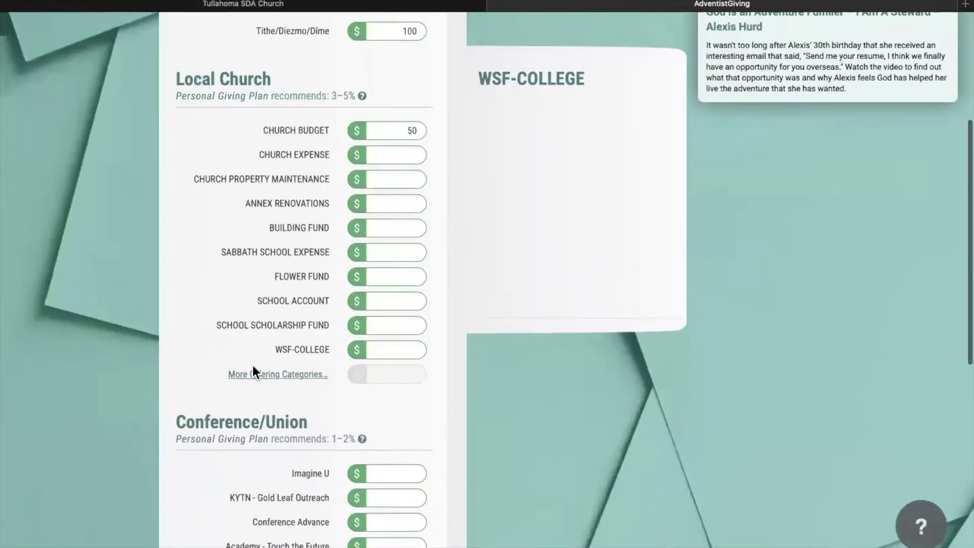
pyautogui.scroll(1, 197, 234)
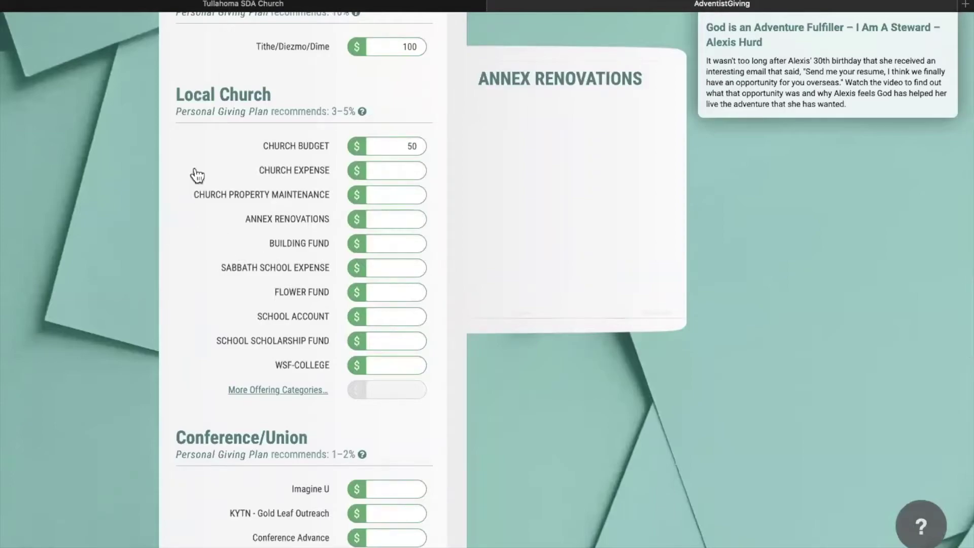
# - Add PERSONAL MINISTRIES from More Offering Categories to the envelope's Local Church funds
pyautogui.click(254, 390)
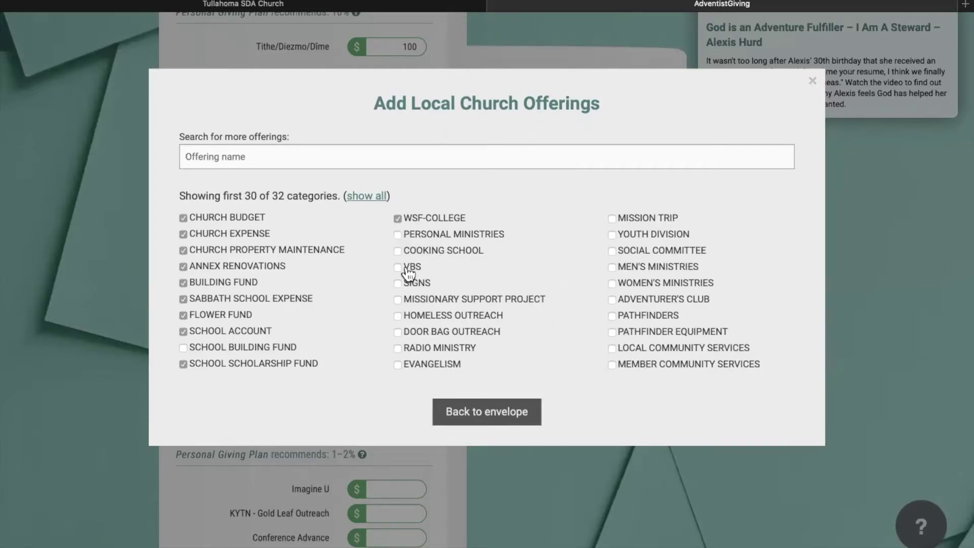
pyautogui.click(398, 235)
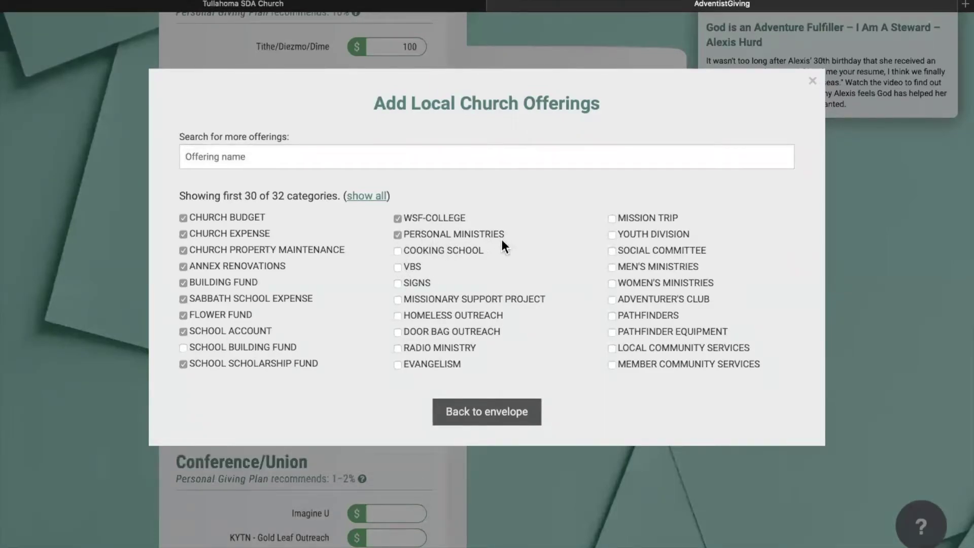
pyautogui.click(451, 412)
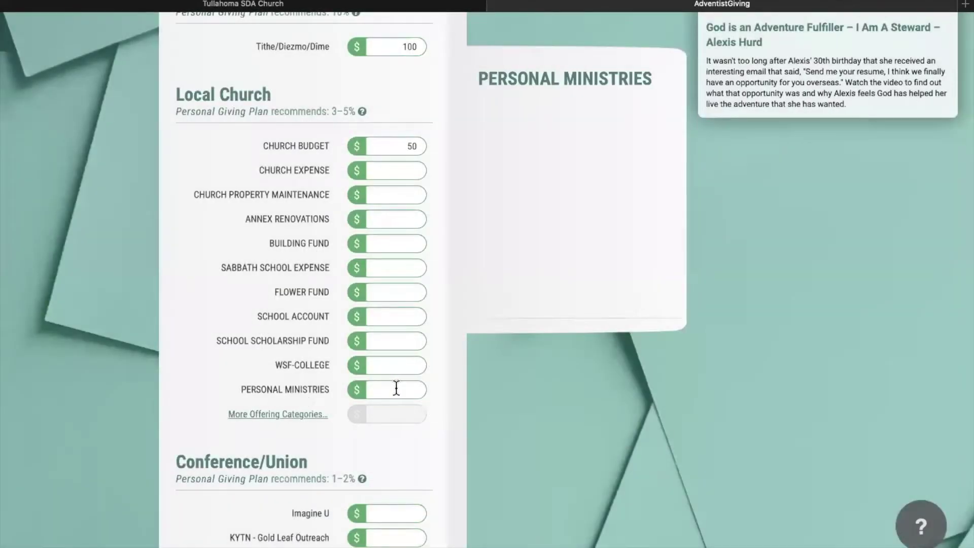
# - Continue the $200.00 envelope from step 1 to step 2 of 4
pyautogui.scroll(-10, 402, 364)
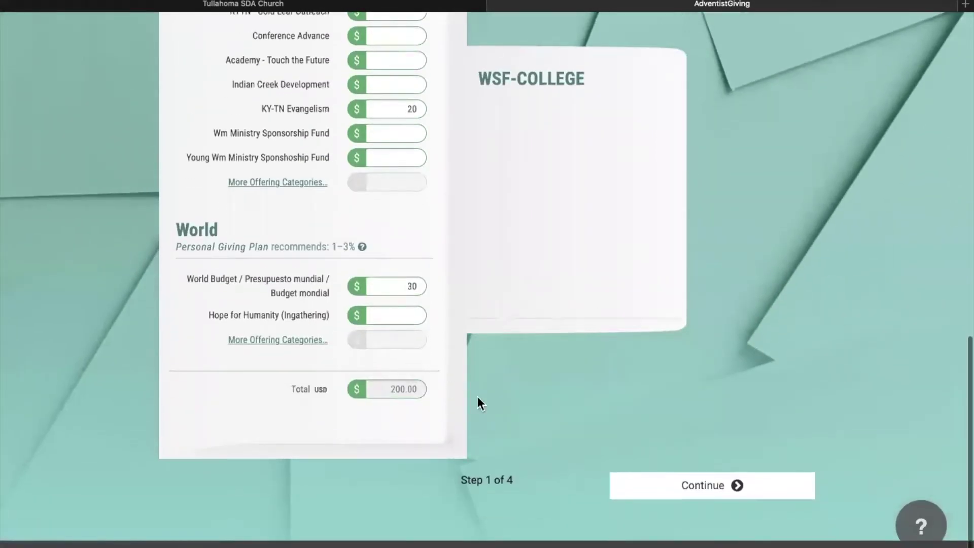
pyautogui.scroll(10, 663, 289)
pyautogui.scroll(-10, 662, 288)
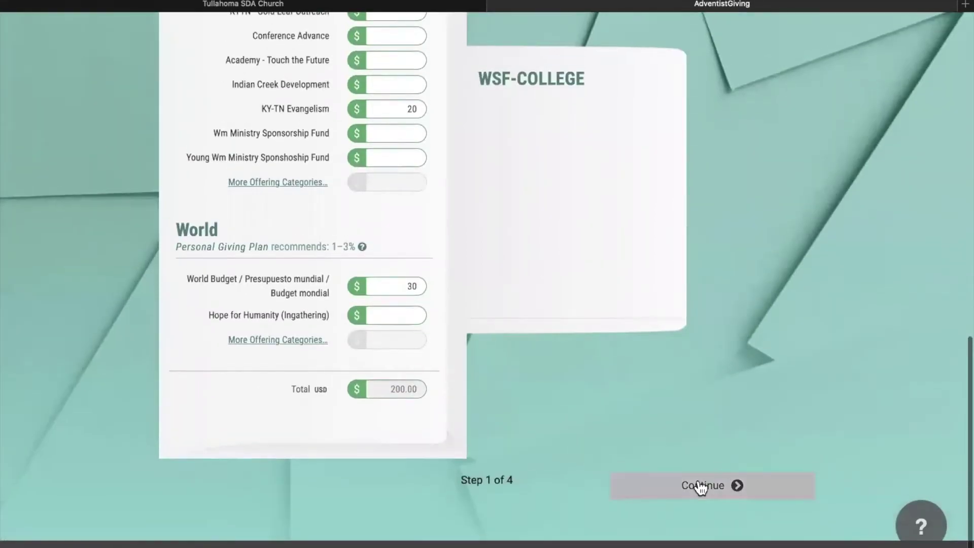
pyautogui.click(700, 486)
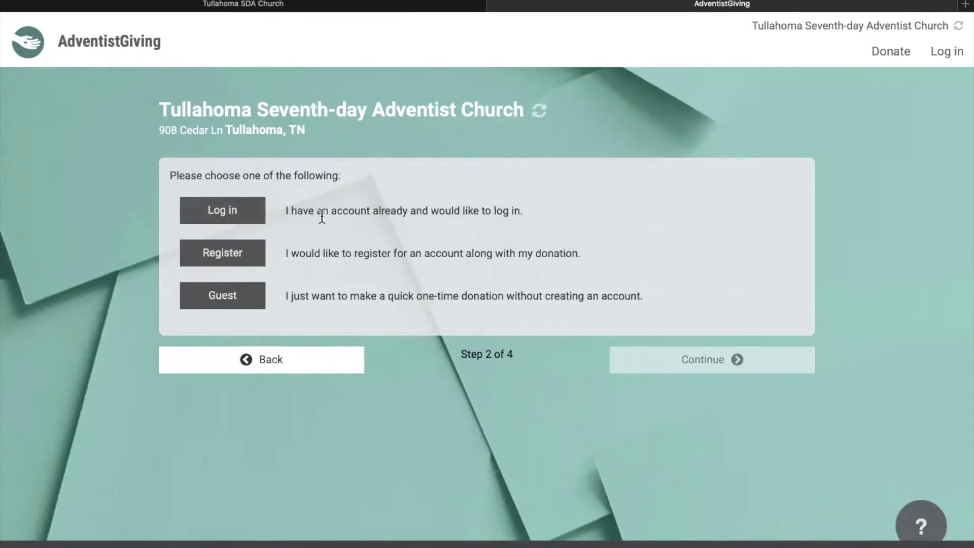
pyautogui.click(259, 256)
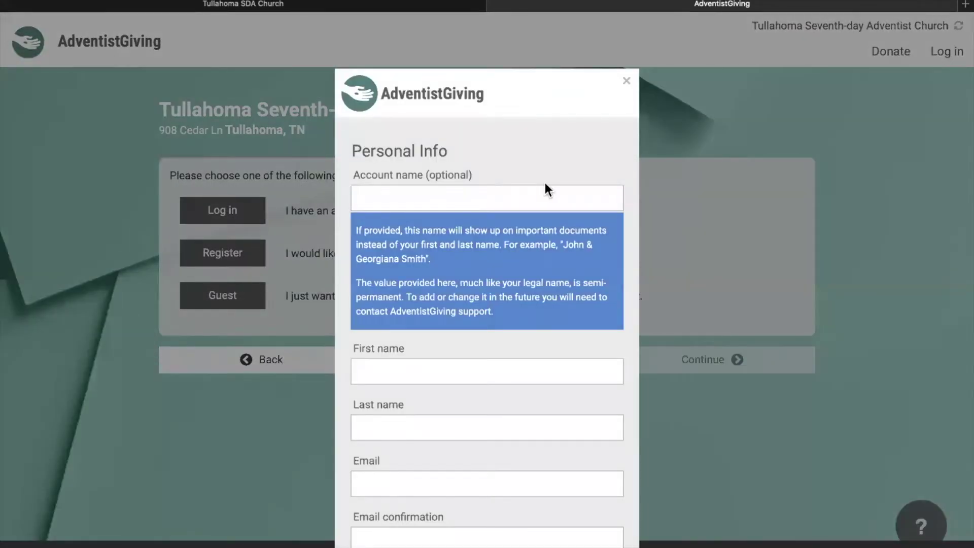
pyautogui.scroll(-3, 545, 185)
pyautogui.scroll(2, 545, 183)
pyautogui.scroll(-5, 545, 183)
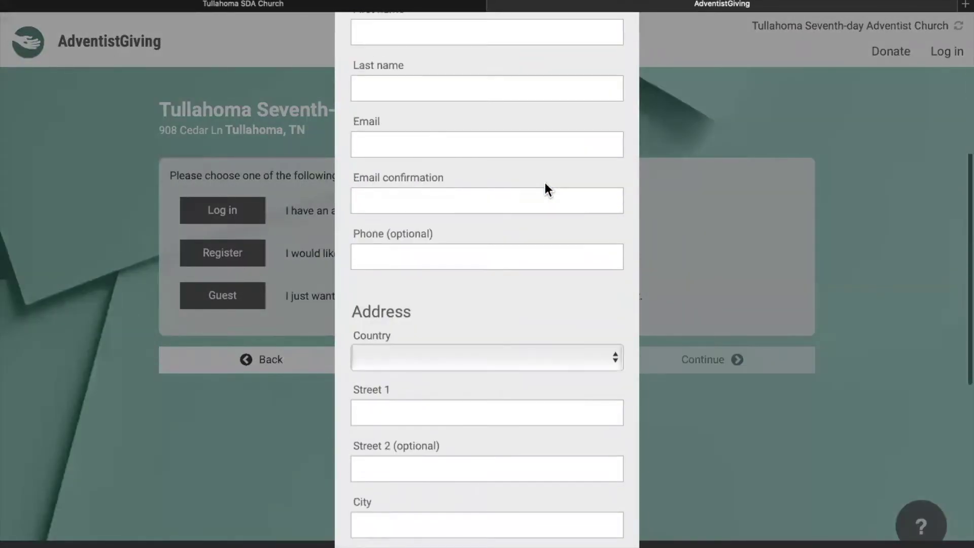
pyautogui.scroll(-4, 544, 183)
pyautogui.scroll(4, 544, 184)
pyautogui.scroll(-9, 545, 183)
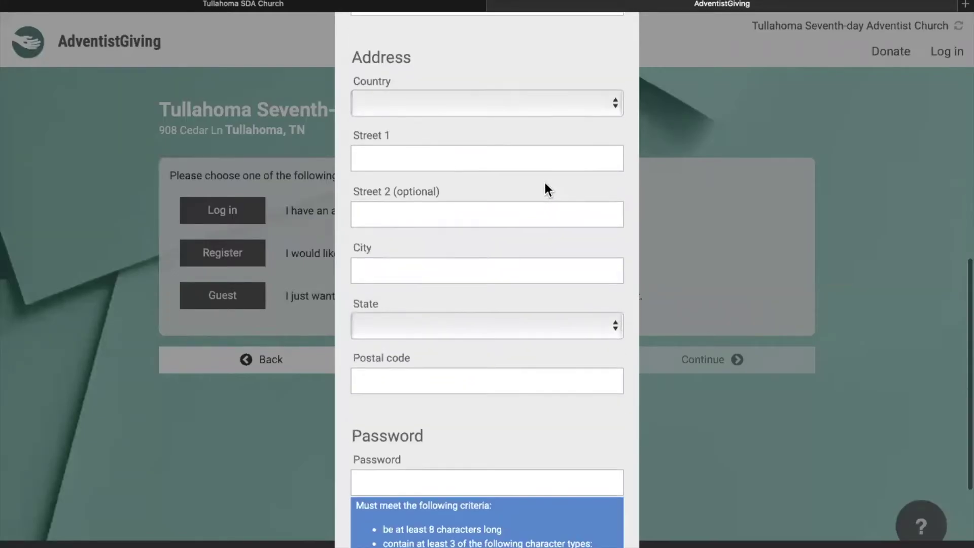
pyautogui.scroll(12, 544, 183)
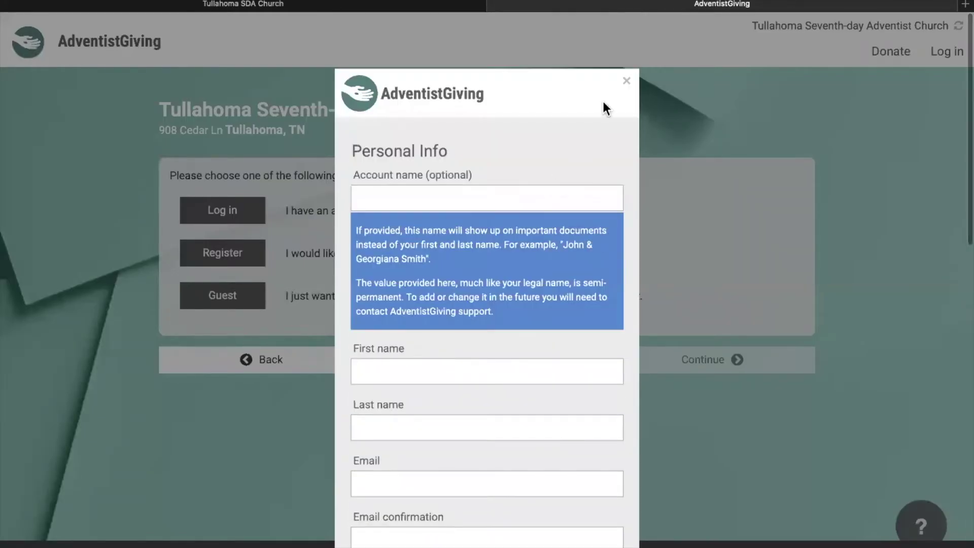
pyautogui.click(625, 83)
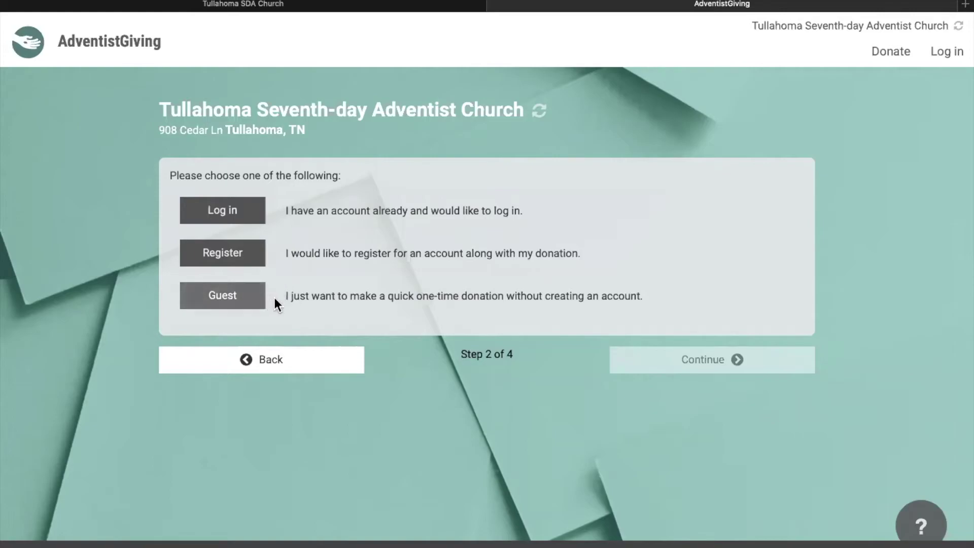
# - Give as a guest with 'I need a receipt' unchecked, and submit the guest details
pyautogui.click(244, 301)
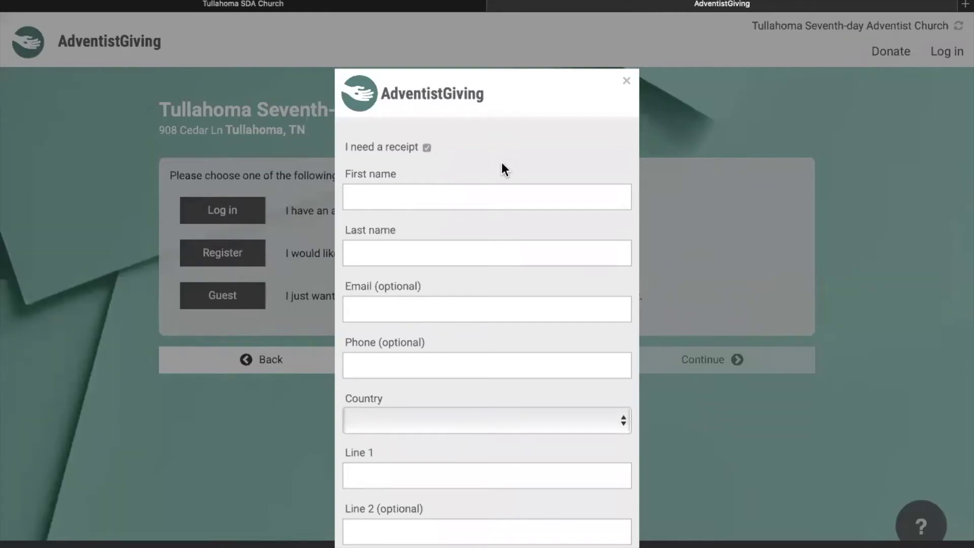
pyautogui.scroll(-3, 501, 160)
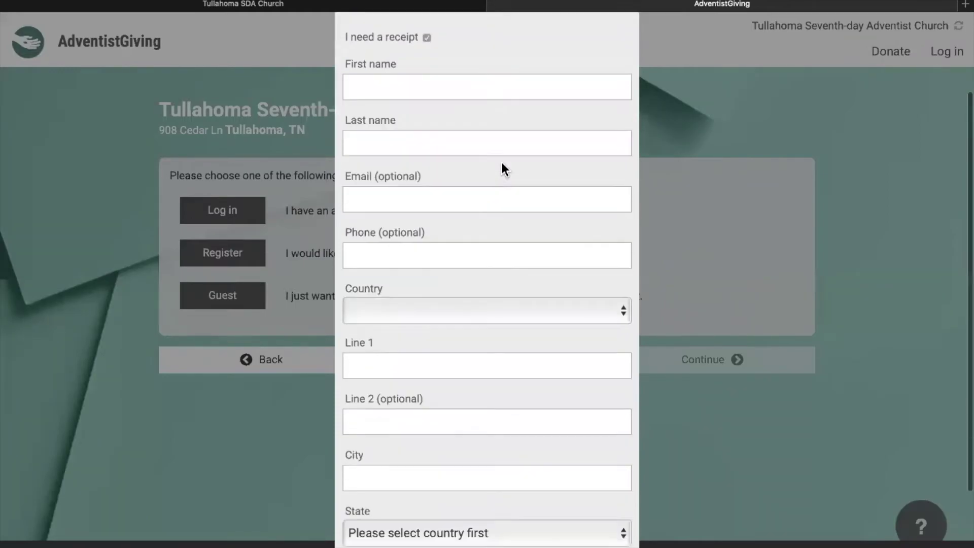
pyautogui.scroll(-2, 502, 164)
pyautogui.scroll(4, 502, 163)
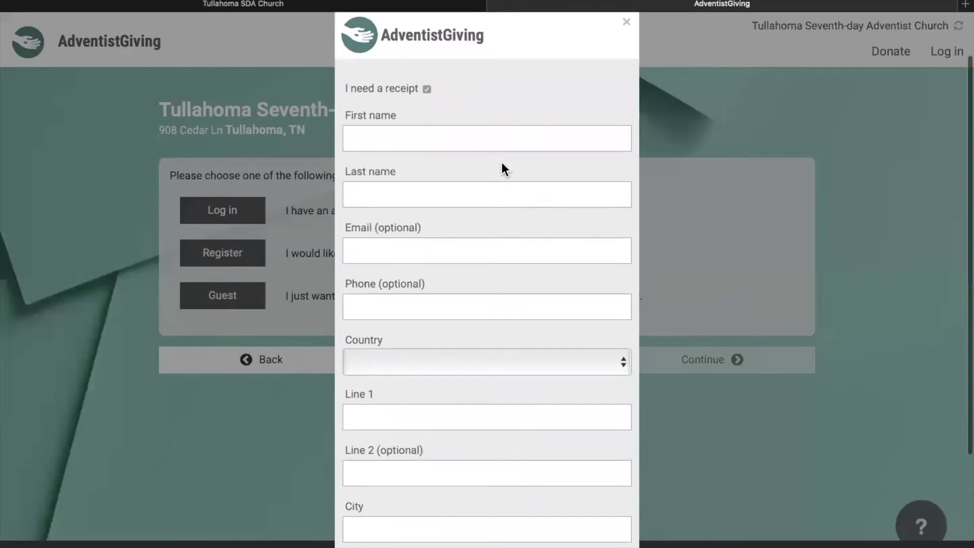
pyautogui.scroll(2, 501, 164)
pyautogui.scroll(-2, 502, 164)
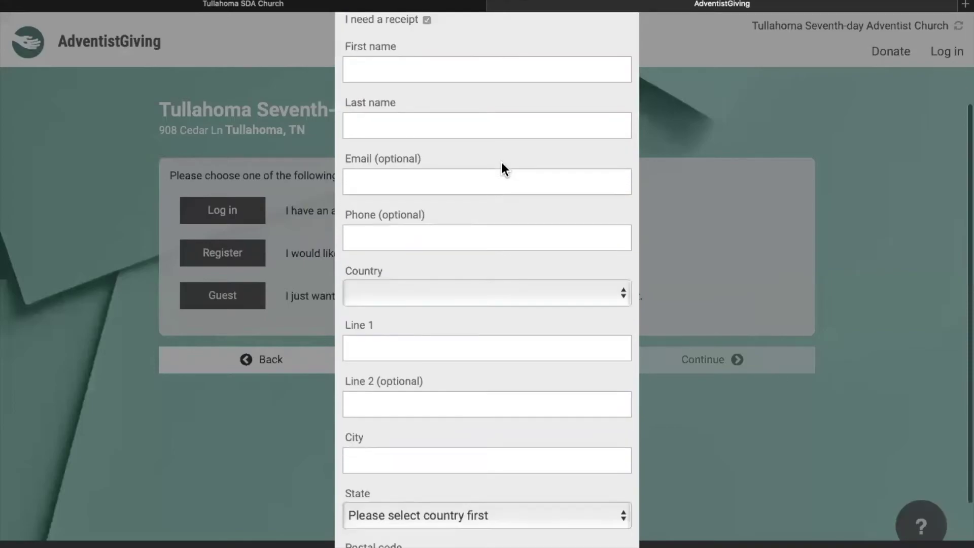
pyautogui.scroll(3, 500, 163)
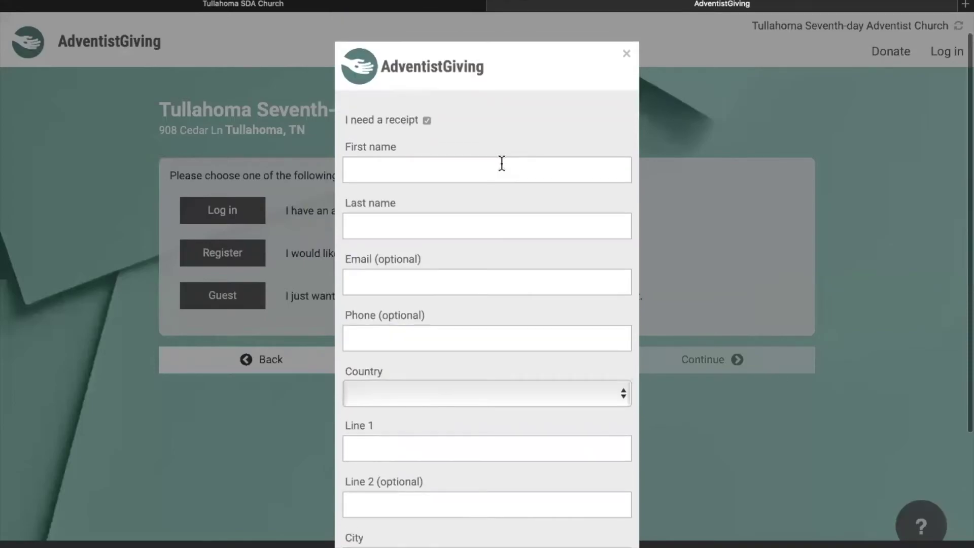
pyautogui.click(426, 121)
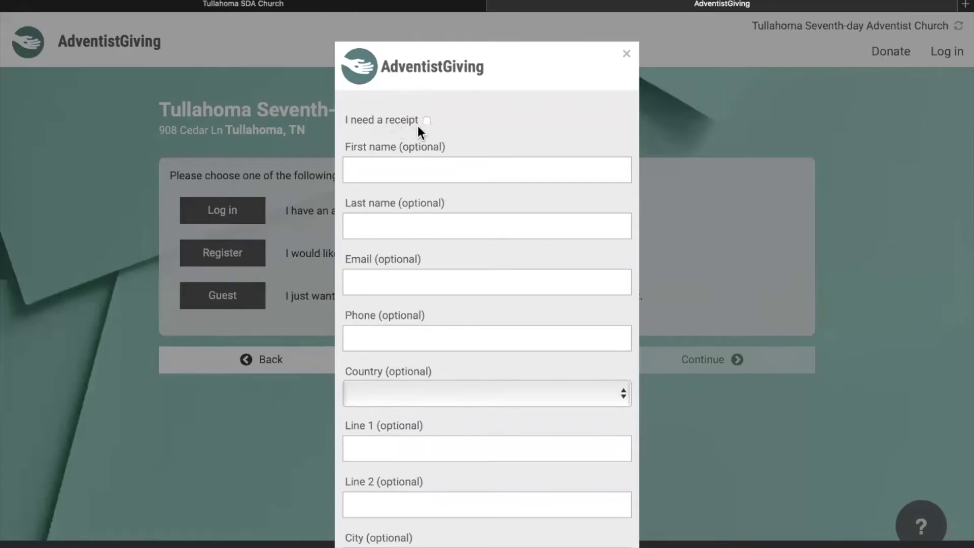
pyautogui.scroll(-8, 470, 229)
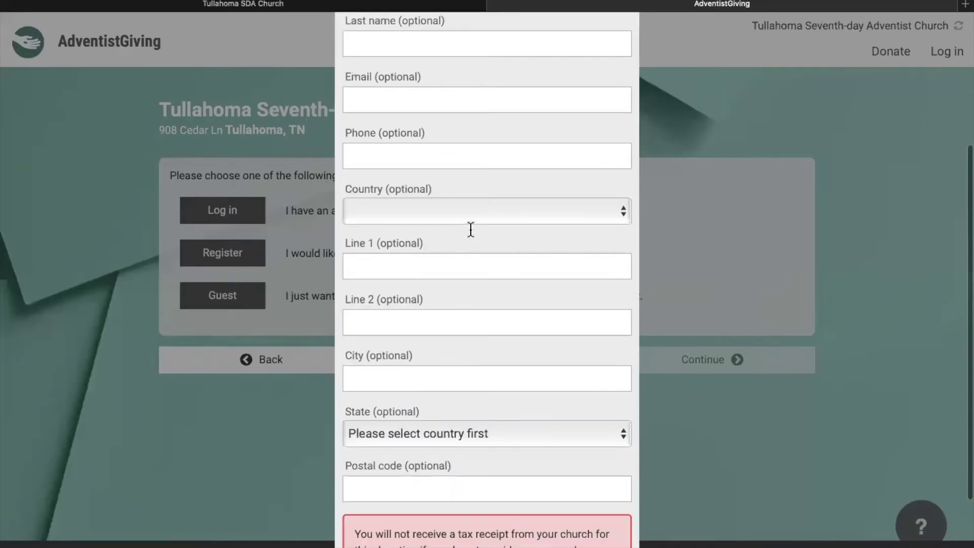
pyautogui.scroll(-1, 470, 229)
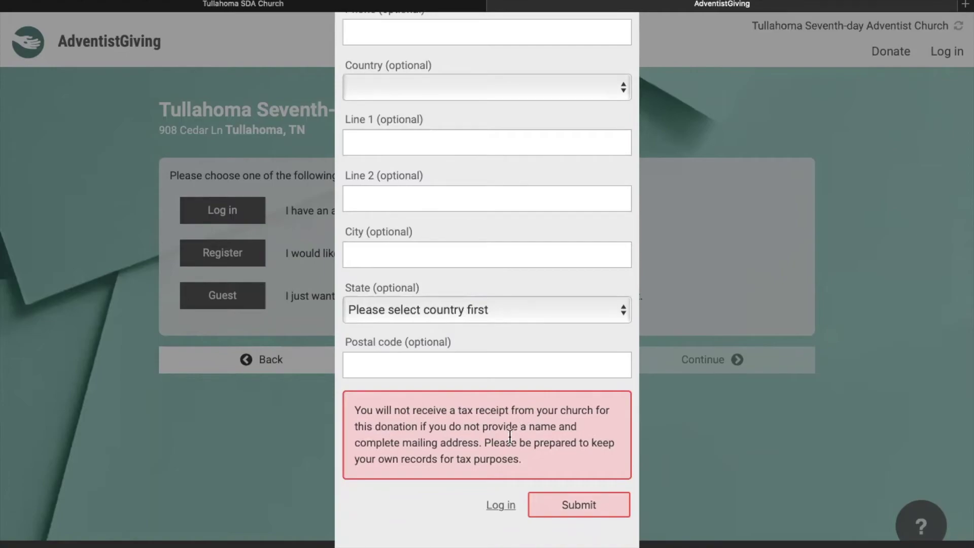
pyautogui.click(561, 505)
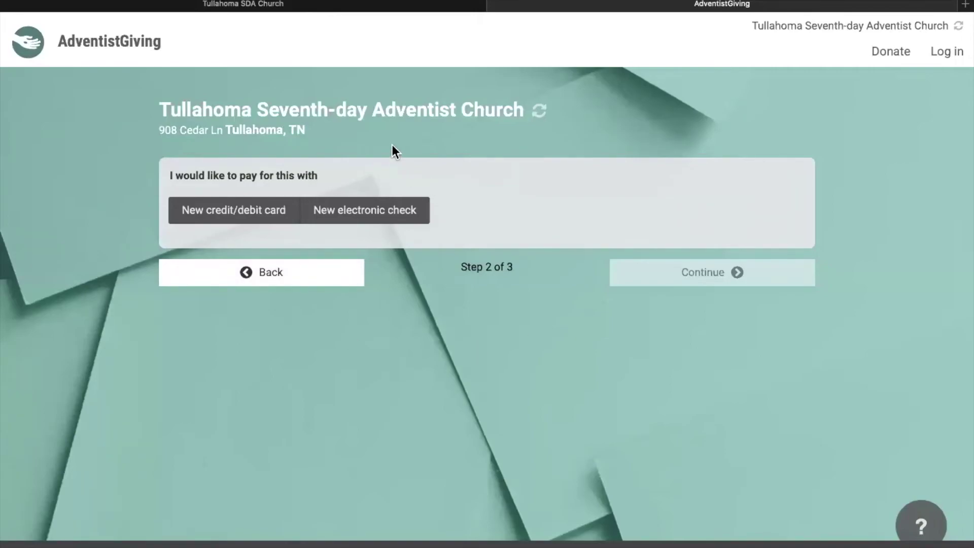
# - Preview the credit/debit card and electronic check forms unfilled, then return to the Tullahoma SDA Church tab
pyautogui.click(258, 222)
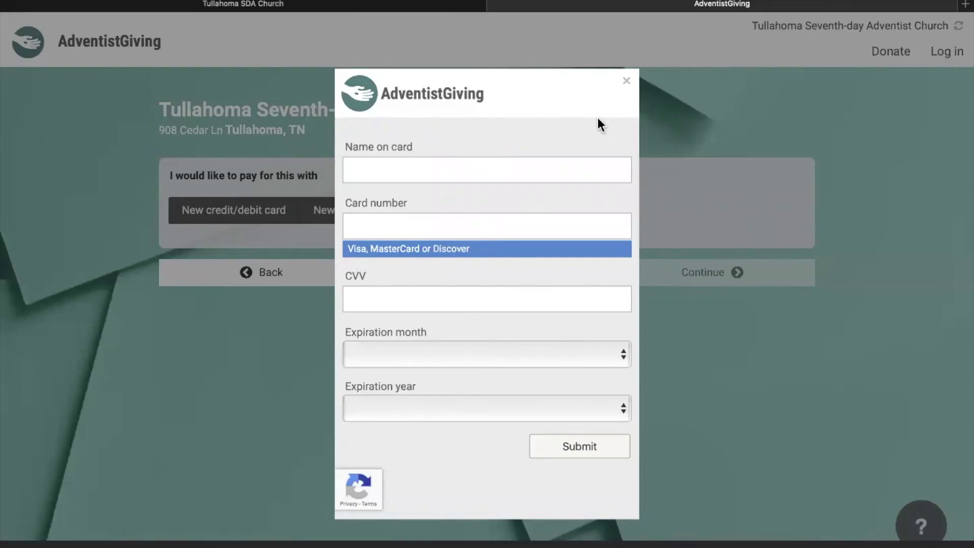
pyautogui.click(628, 83)
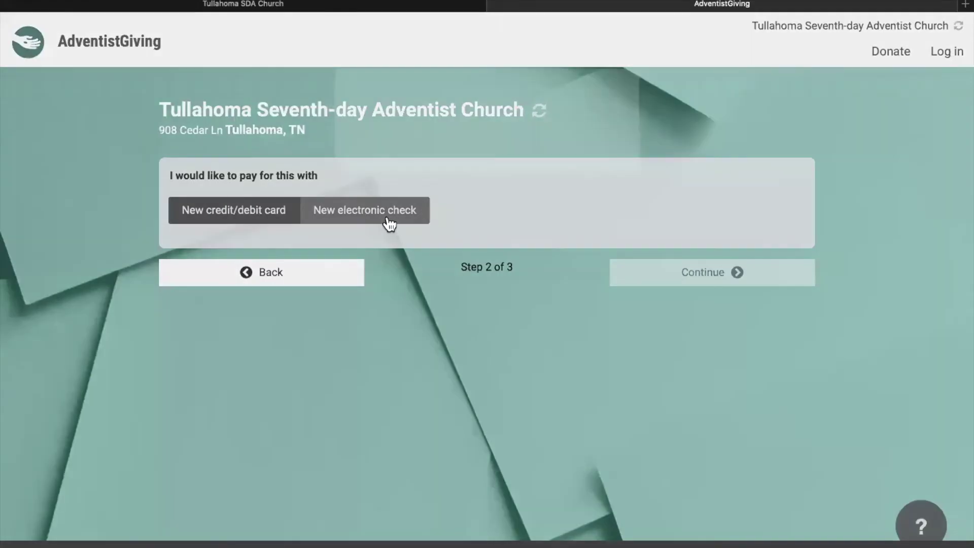
pyautogui.click(389, 223)
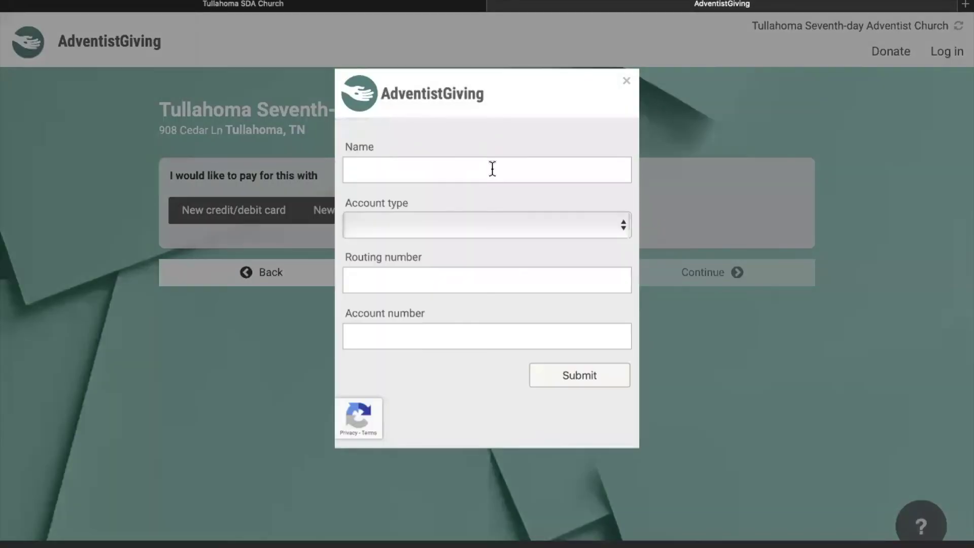
pyautogui.click(626, 83)
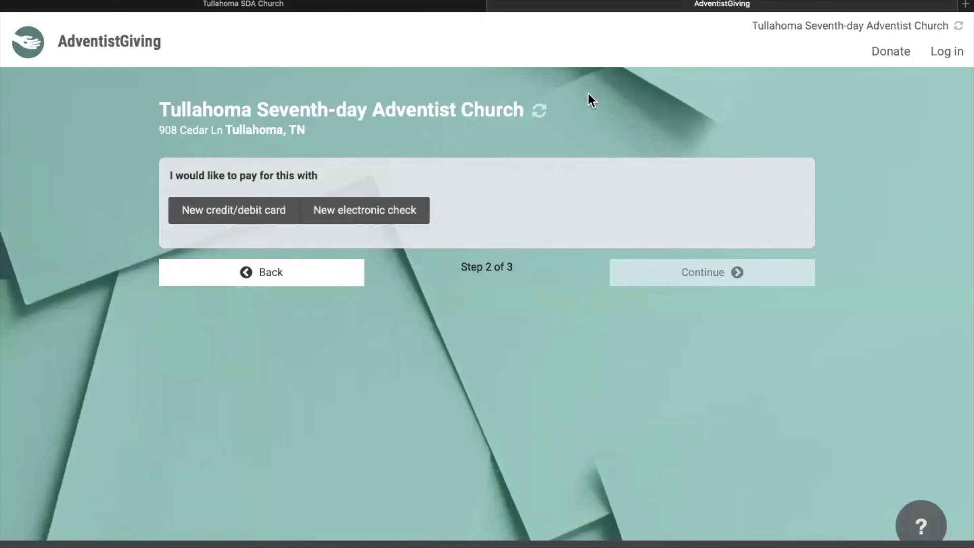
pyautogui.click(163, 4)
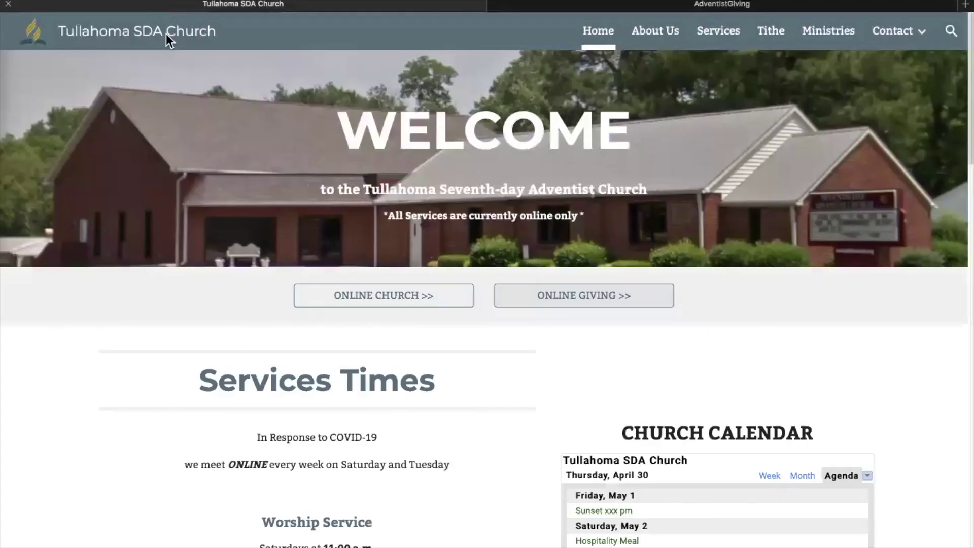